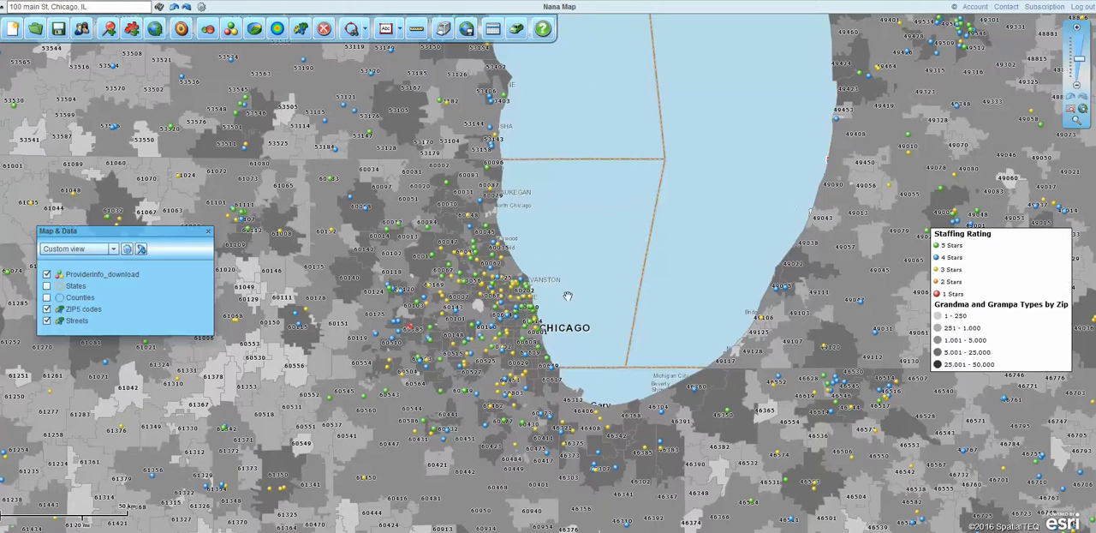
Step: Show the whole country on the map and inspect the staffing rating columns in the Providerinfo_download data table
{"action": "left_click", "coordinate": [1075, 116]}
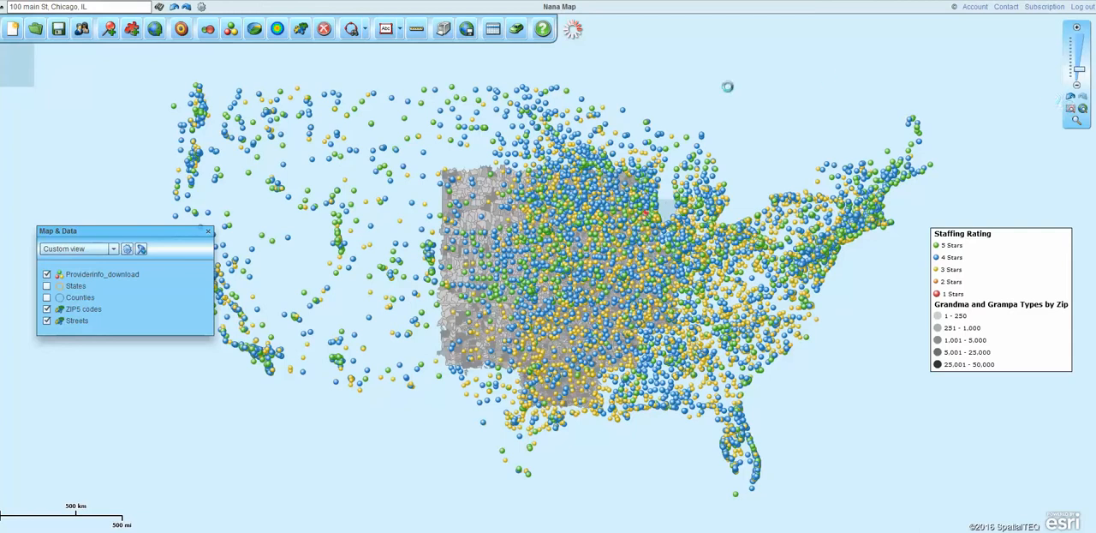
{"action": "mouse_move", "coordinate": [613, 182]}
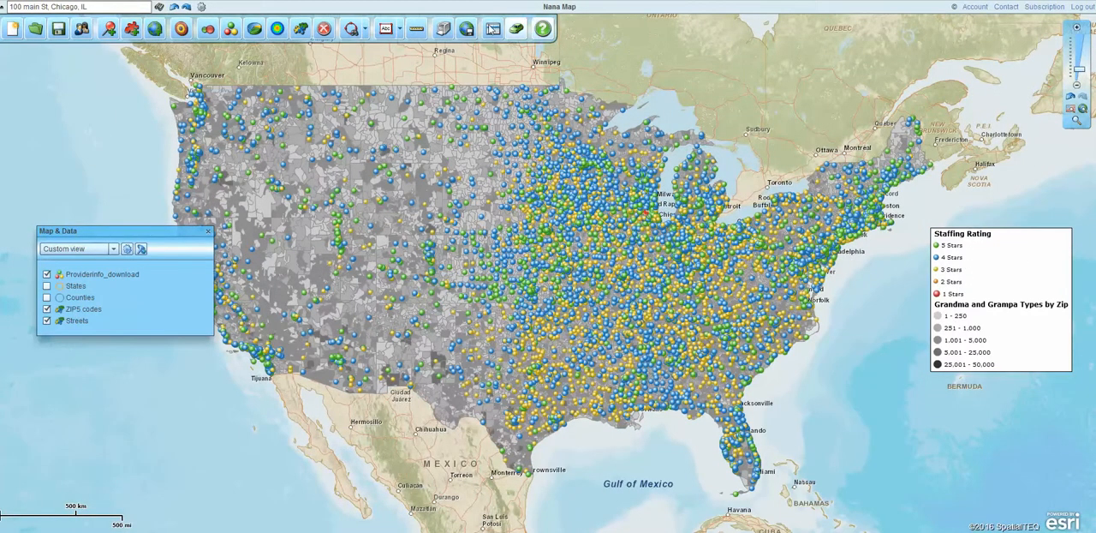
{"action": "left_click", "coordinate": [492, 29]}
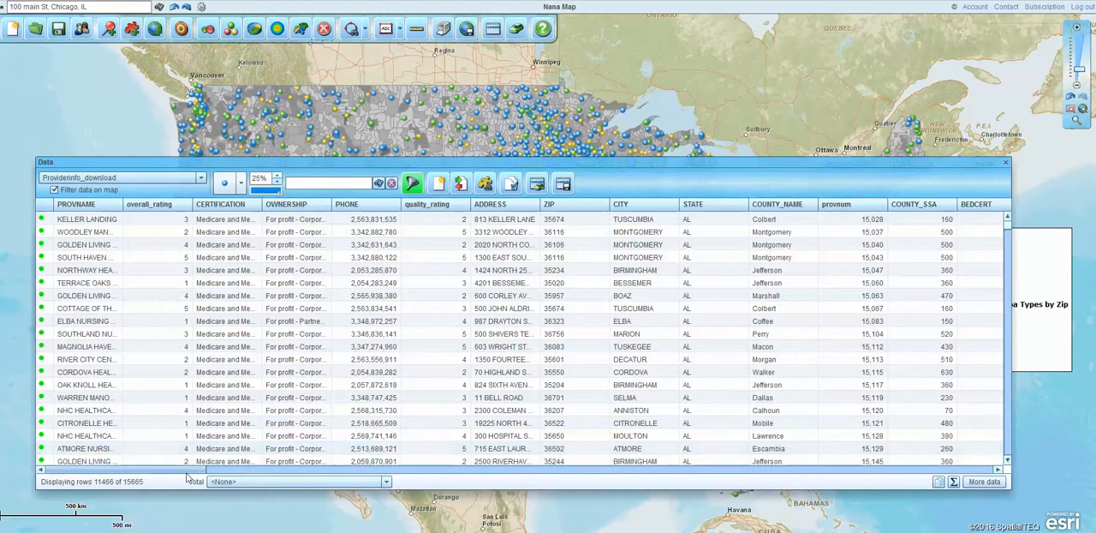
{"action": "left_click_drag", "start_coordinate": [209, 472], "coordinate": [416, 483]}
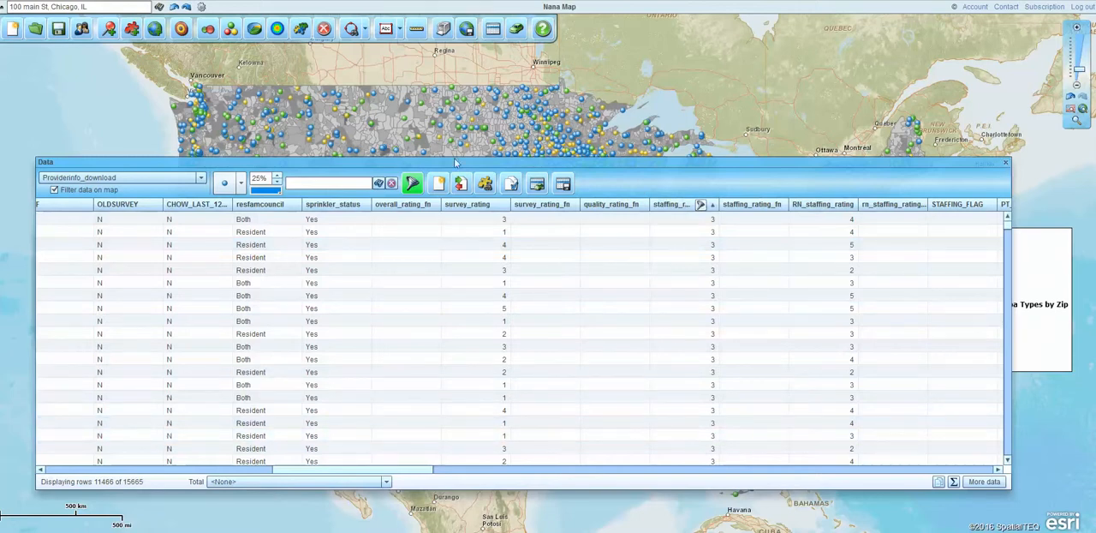
Step: Remove the staffing_rating filter from the provider data and turn off data filtering on the map
{"action": "left_click", "coordinate": [412, 184]}
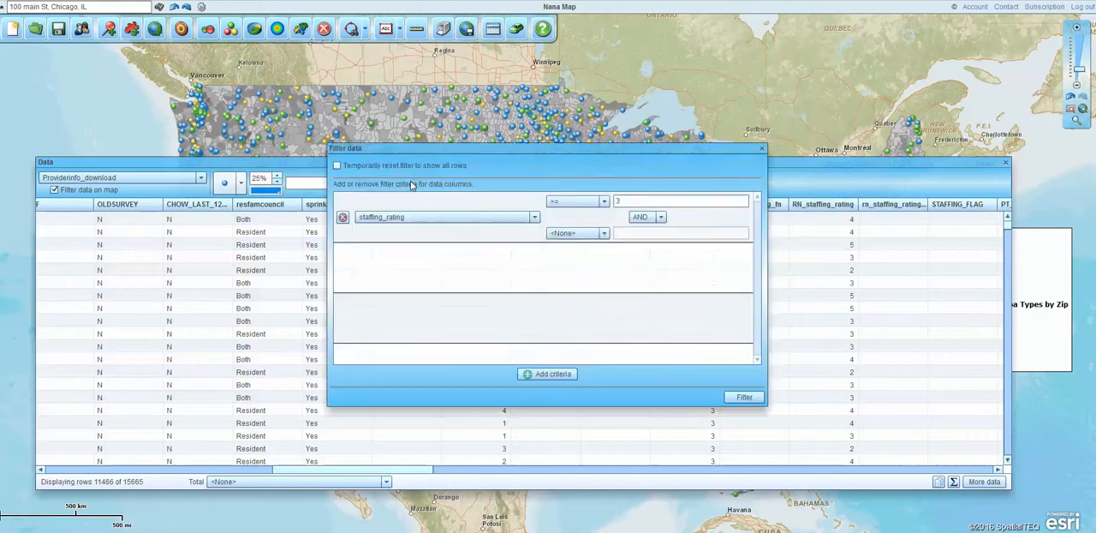
{"action": "left_click_drag", "start_coordinate": [613, 144], "coordinate": [529, 173]}
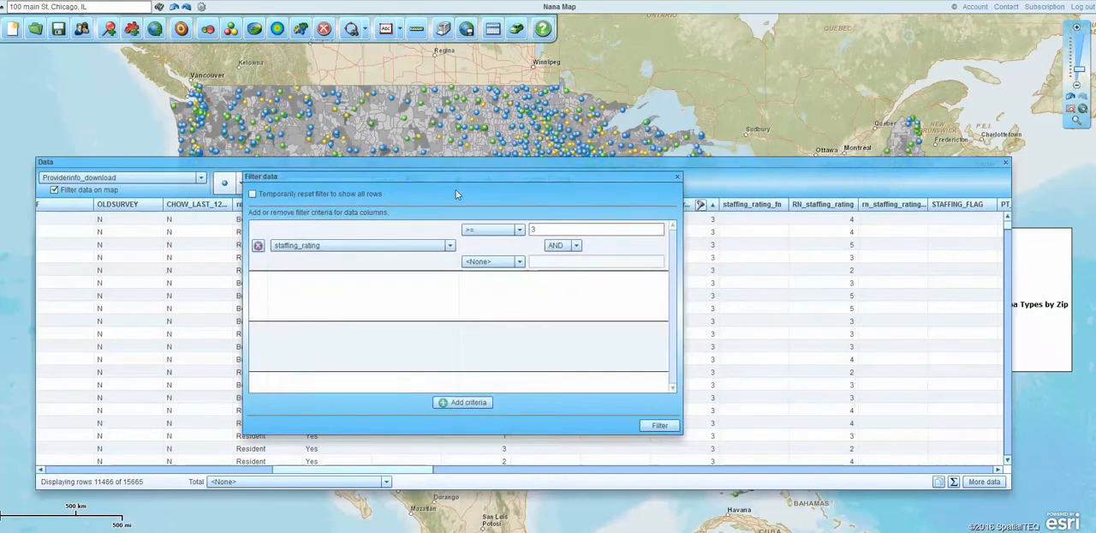
{"action": "left_click", "coordinate": [520, 229]}
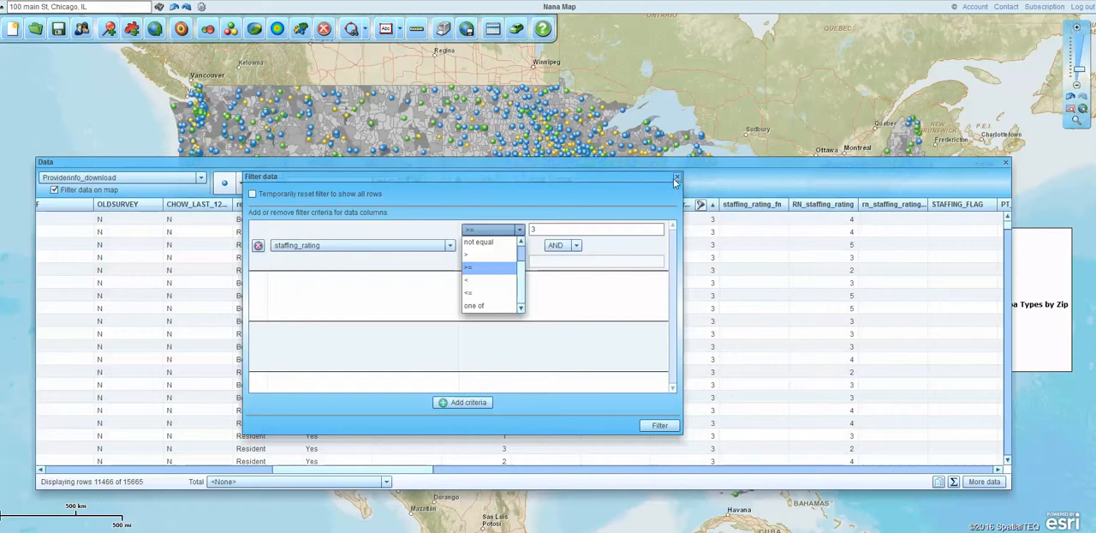
{"action": "left_click", "coordinate": [259, 246]}
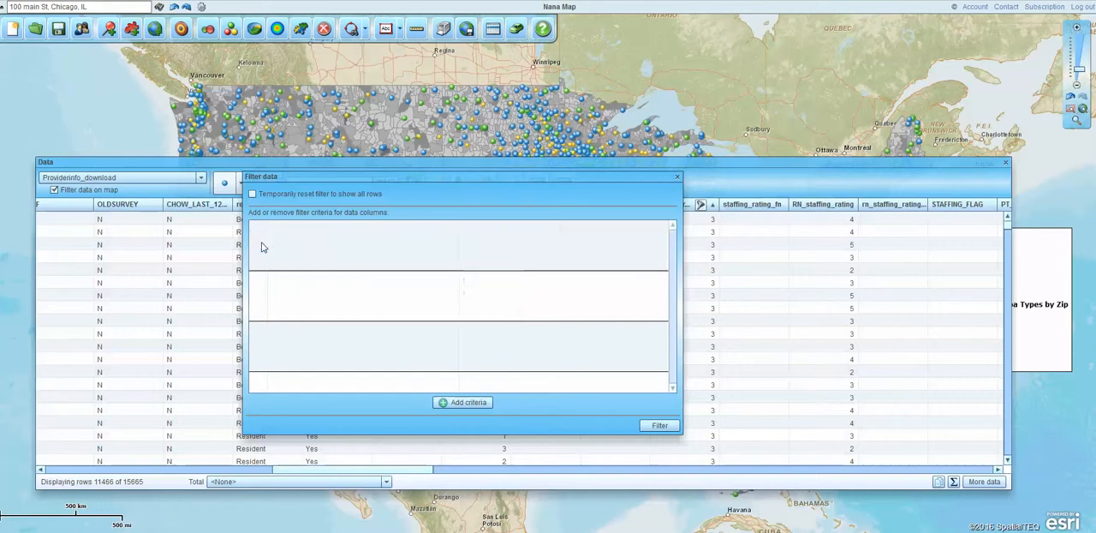
{"action": "left_click", "coordinate": [655, 425]}
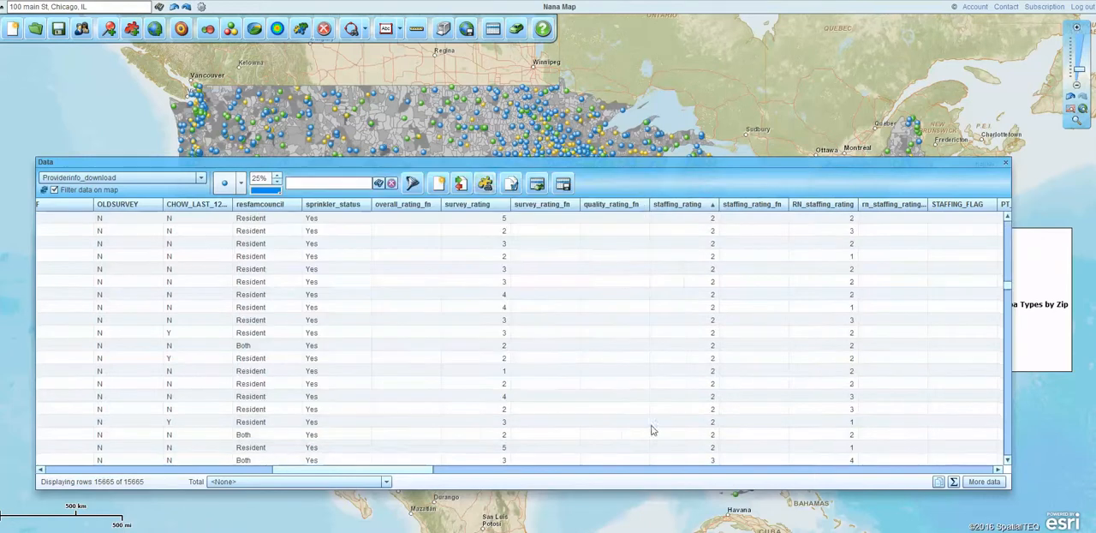
{"action": "left_click", "coordinate": [54, 189]}
{"action": "left_click", "coordinate": [1005, 162]}
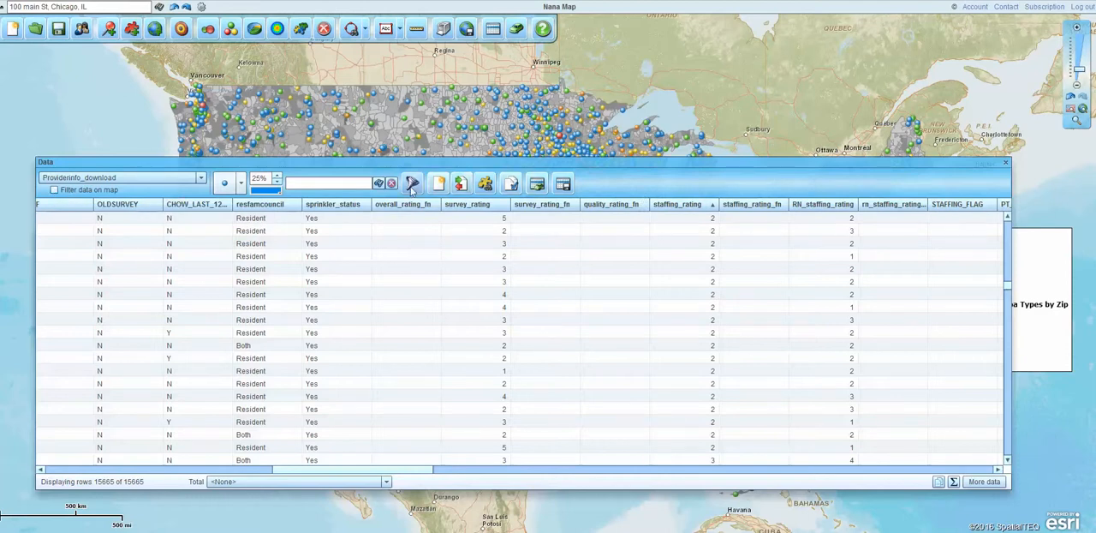
Step: Filter the provider data to staffing_rating >= 3 and apply the data filter to the map
{"action": "left_click", "coordinate": [412, 185]}
{"action": "left_click", "coordinate": [535, 218]}
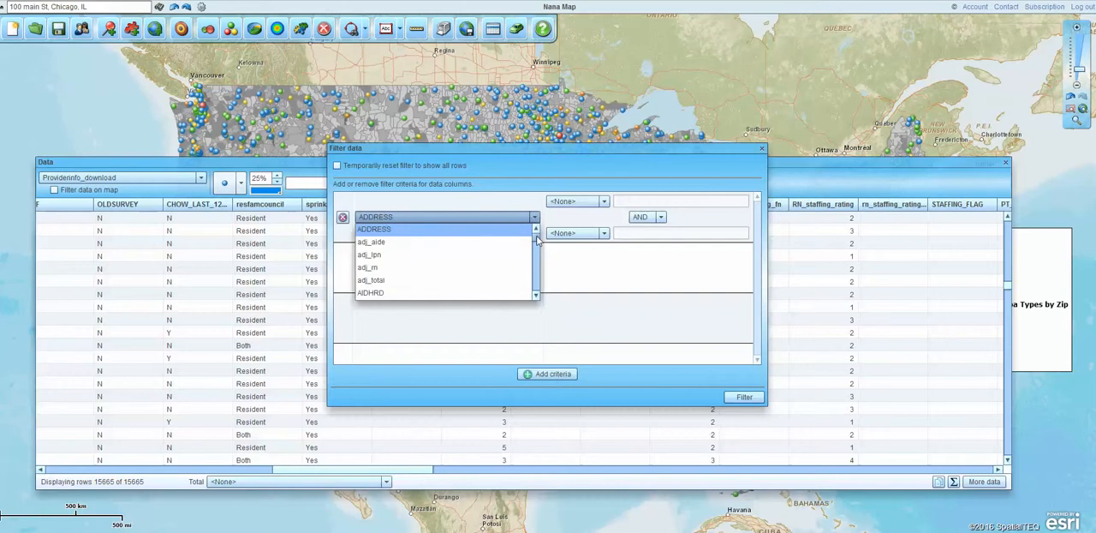
{"action": "left_click_drag", "start_coordinate": [538, 243], "coordinate": [540, 283]}
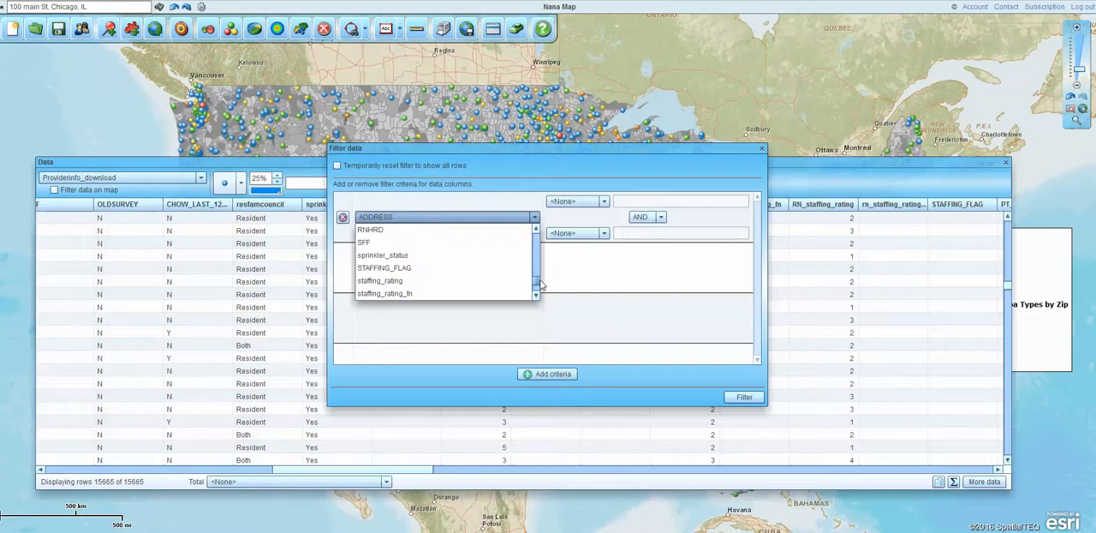
{"action": "left_click", "coordinate": [388, 281]}
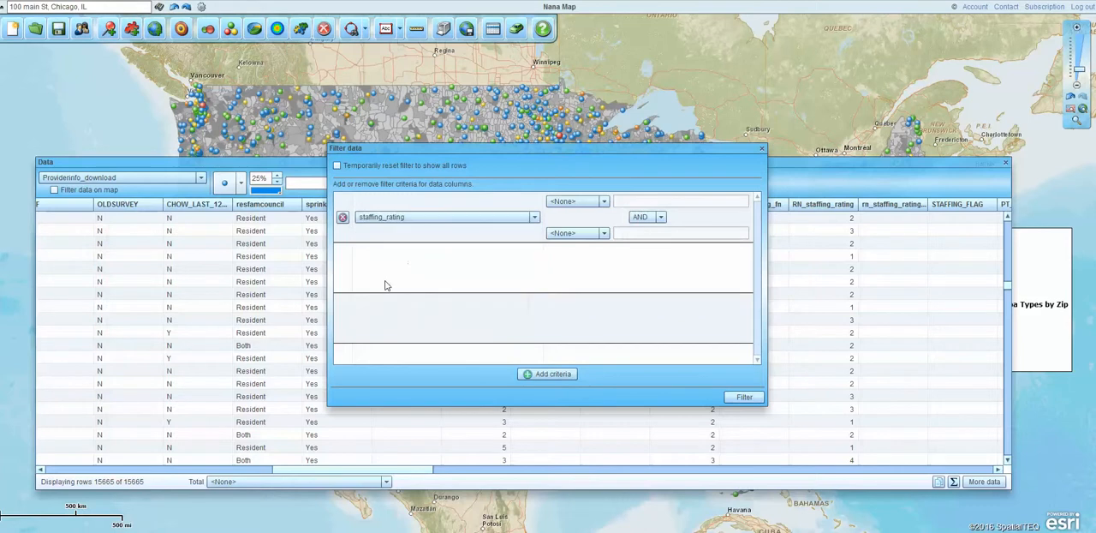
{"action": "left_click", "coordinate": [604, 203]}
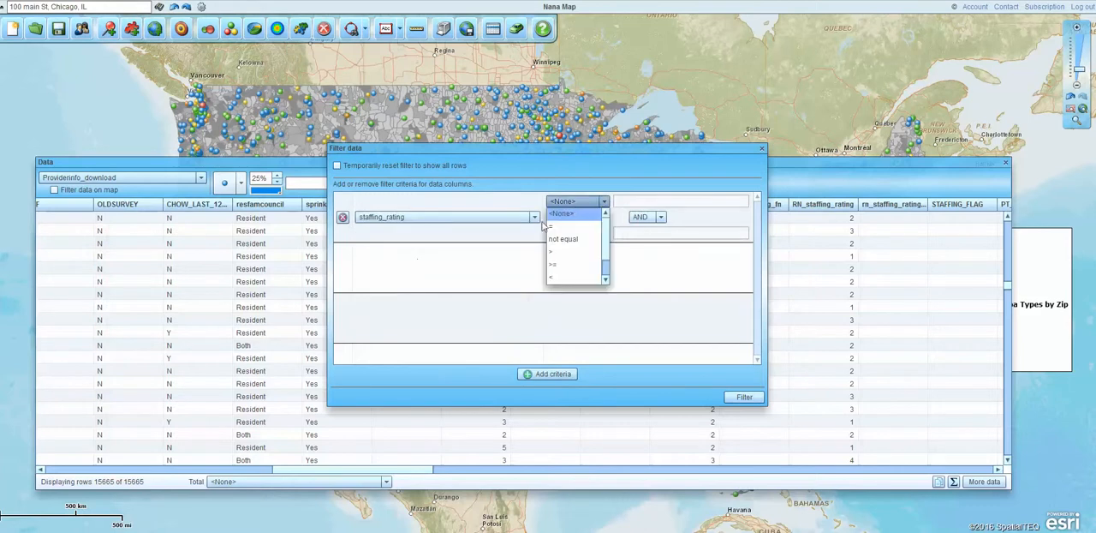
{"action": "left_click", "coordinate": [554, 265]}
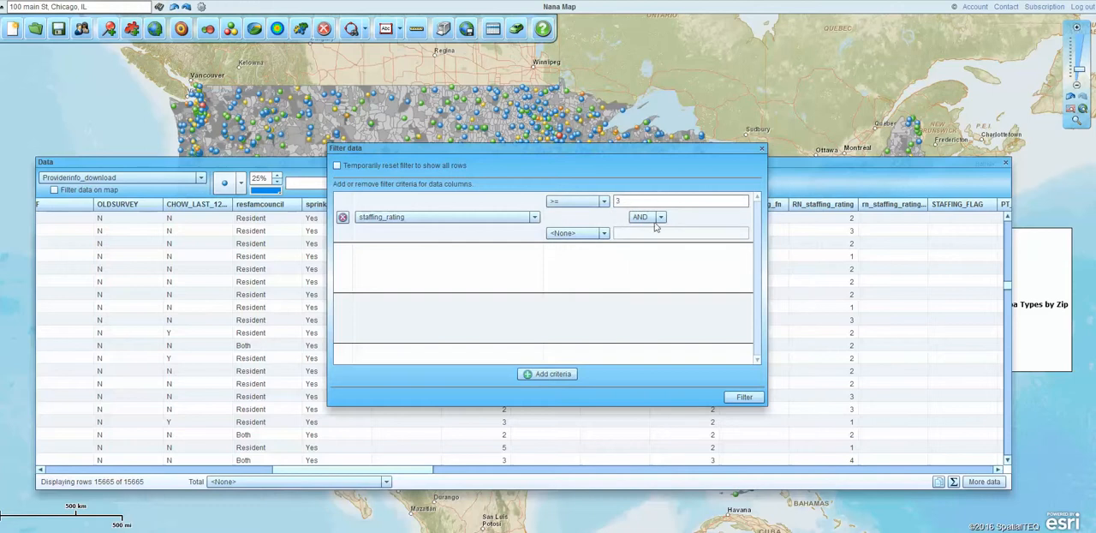
{"action": "left_click", "coordinate": [748, 398]}
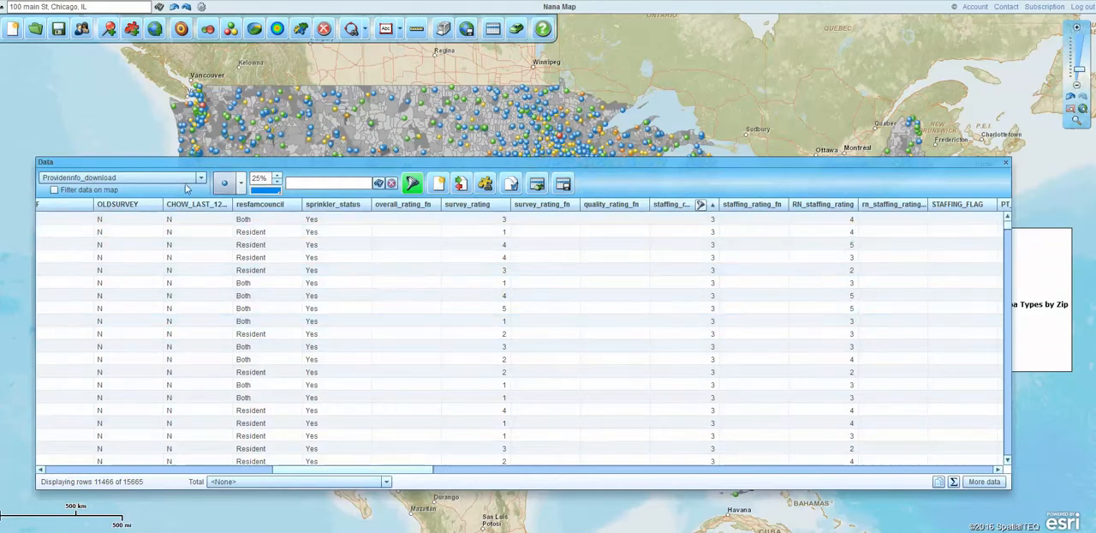
{"action": "left_click", "coordinate": [54, 189]}
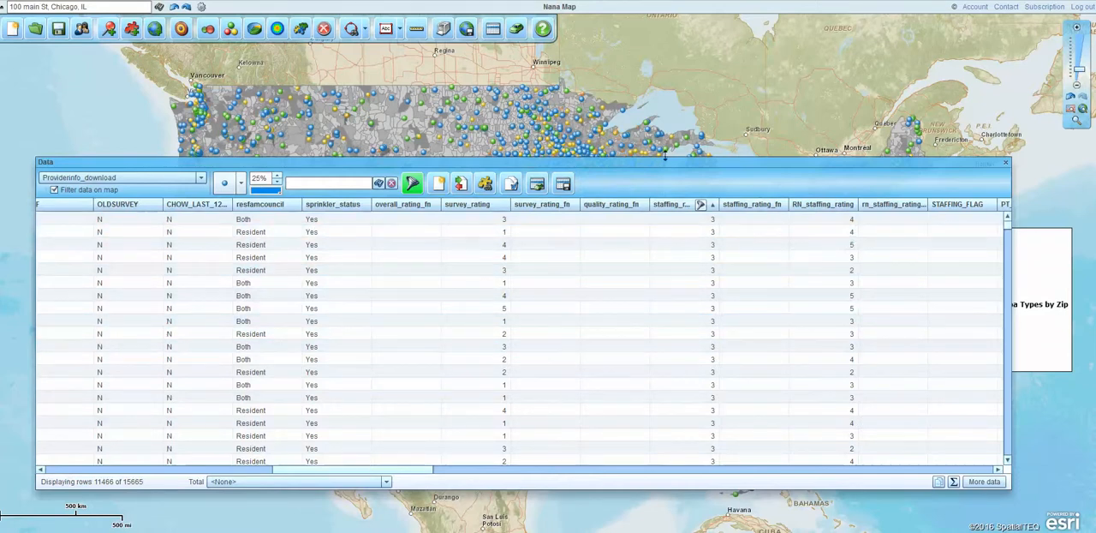
Step: Clear the address search text and zoom the map in on the Midwest around Chicago with the data table closed
{"action": "left_click_drag", "start_coordinate": [663, 164], "coordinate": [675, 465]}
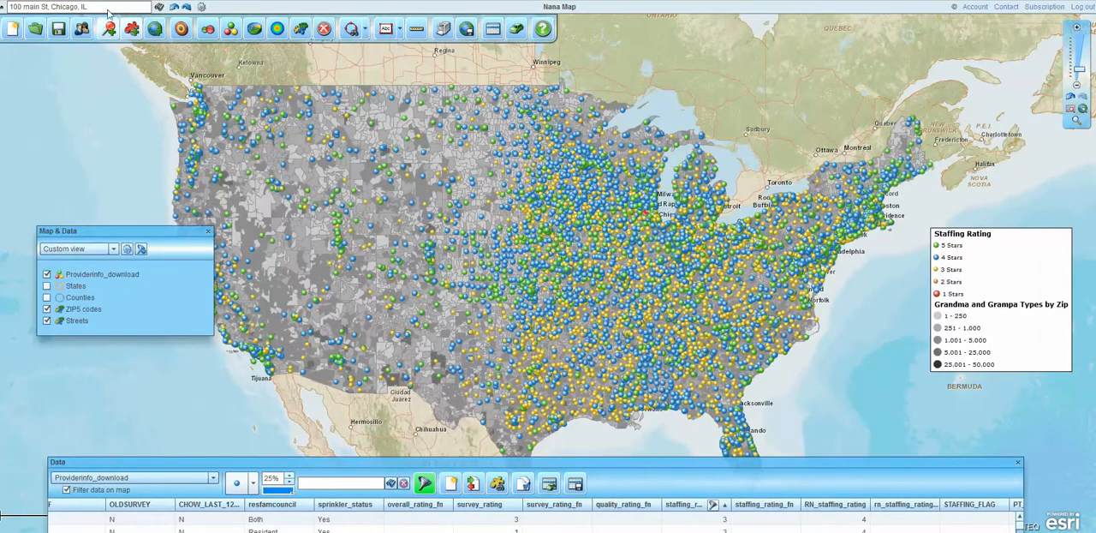
{"action": "left_click", "coordinate": [145, 6]}
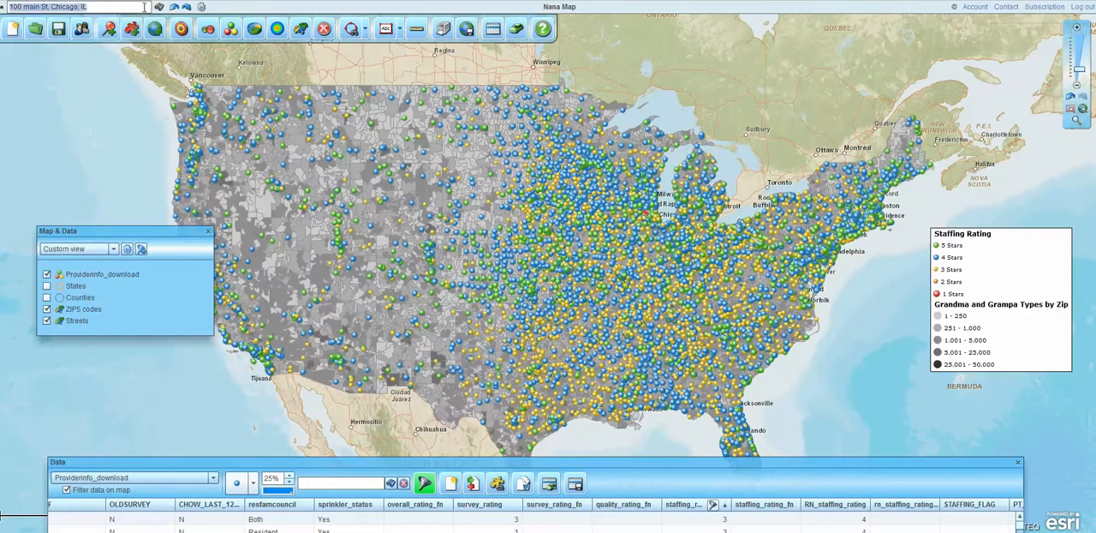
{"action": "key", "text": "BackSpace"}
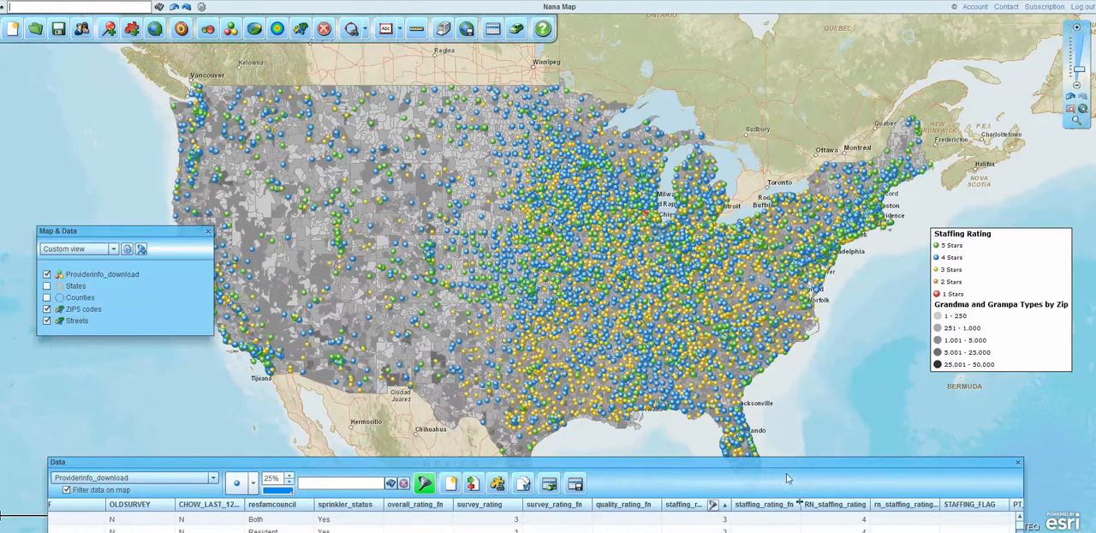
{"action": "left_click", "coordinate": [1078, 122]}
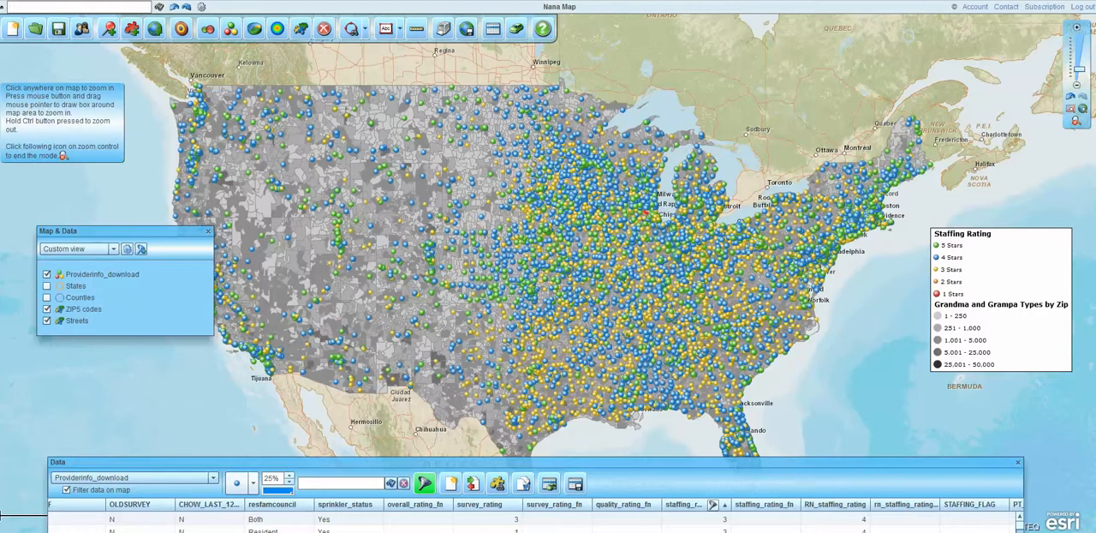
{"action": "left_click_drag", "start_coordinate": [625, 197], "coordinate": [720, 278]}
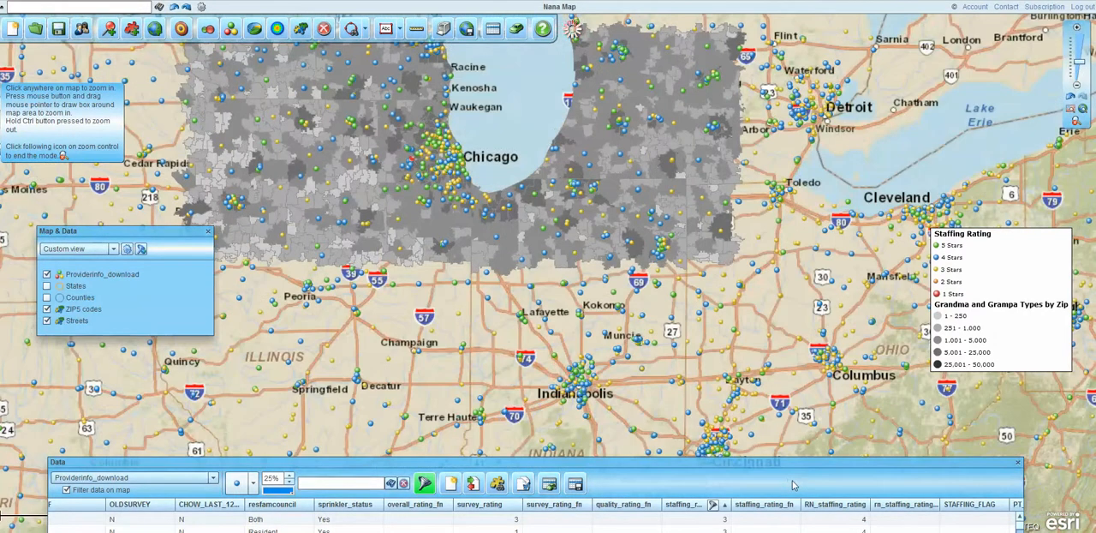
{"action": "left_click", "coordinate": [1018, 463]}
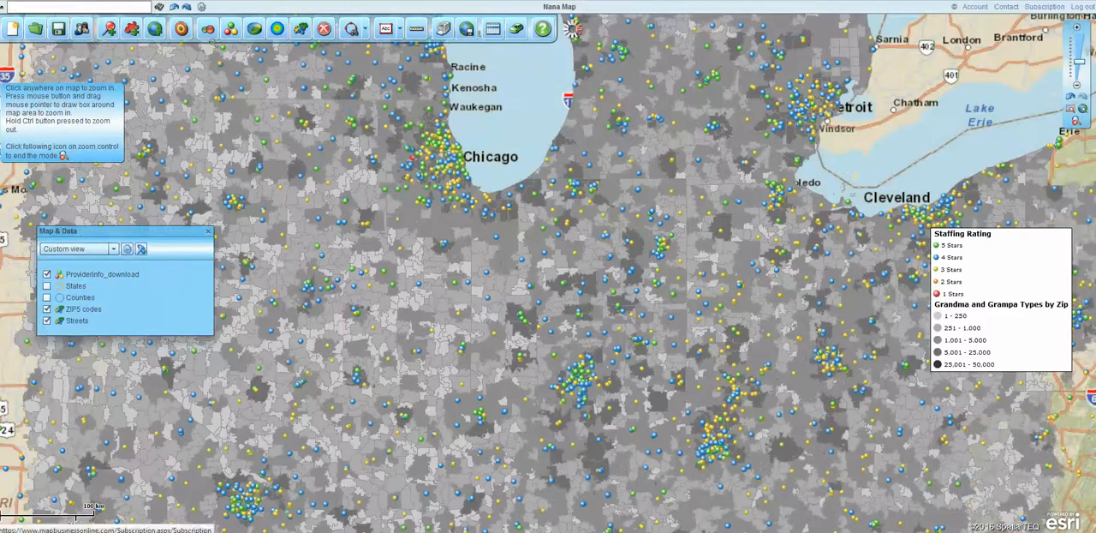
Step: Share Nana Map with public sharing enabled and open the shared map in the viewer
{"action": "left_click", "coordinate": [89, 30]}
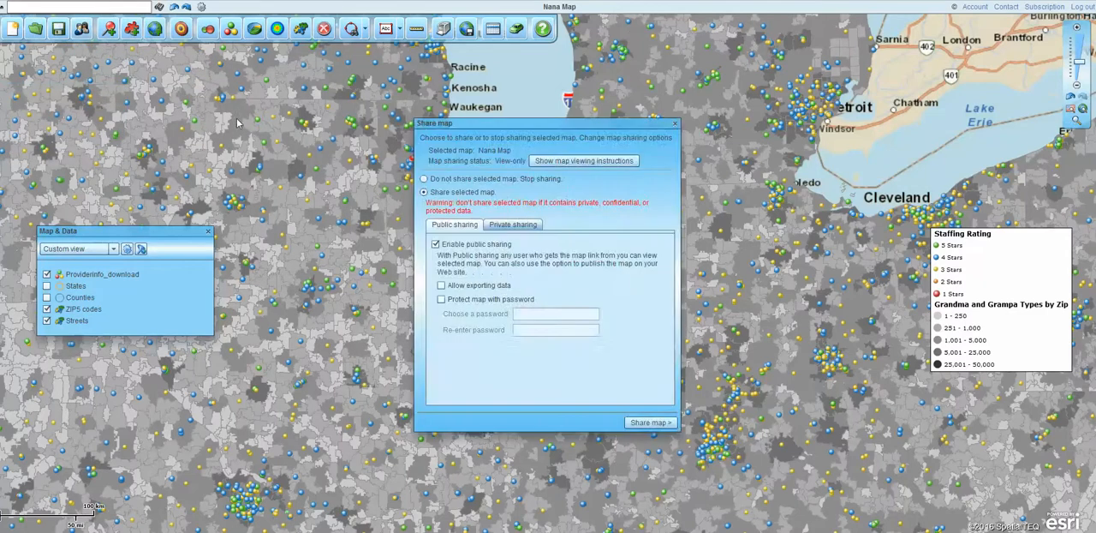
{"action": "left_click", "coordinate": [653, 424]}
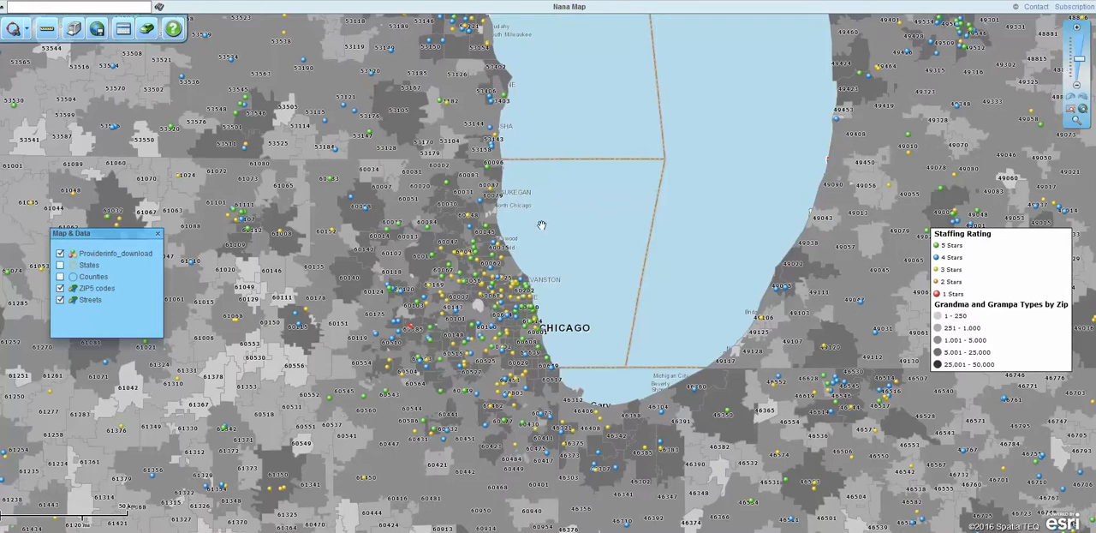
Step: Review the Providerinfo_download data columns in the shared map viewer, and close the viewer's table and the sharing results
{"action": "mouse_move", "coordinate": [827, 377]}
{"action": "mouse_move", "coordinate": [662, 414]}
{"action": "left_click", "coordinate": [124, 29]}
{"action": "left_click_drag", "start_coordinate": [666, 131], "coordinate": [671, 103]}
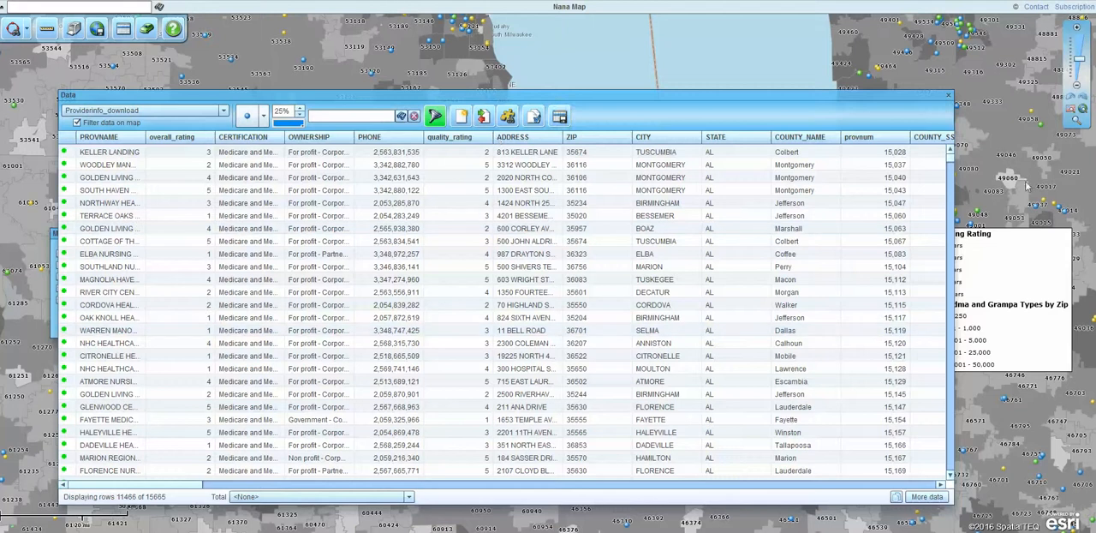
{"action": "left_click_drag", "start_coordinate": [179, 483], "coordinate": [626, 470]}
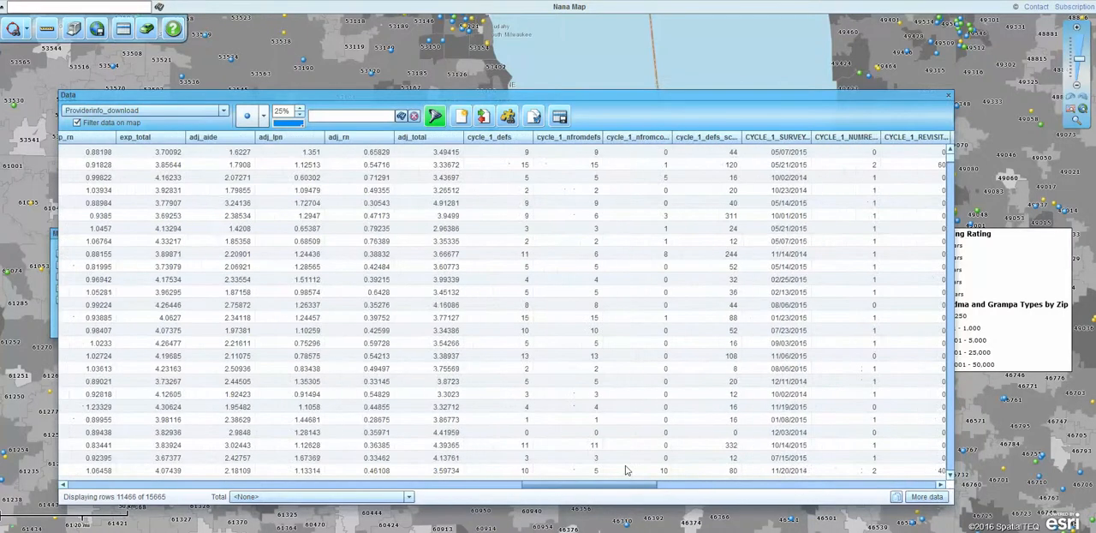
{"action": "left_click", "coordinate": [948, 96]}
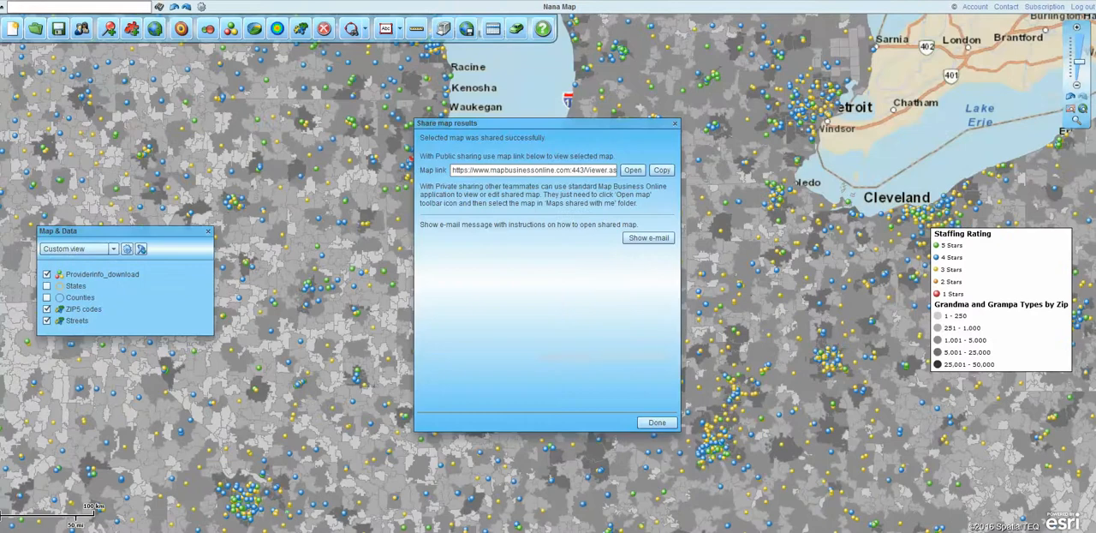
{"action": "left_click", "coordinate": [675, 123]}
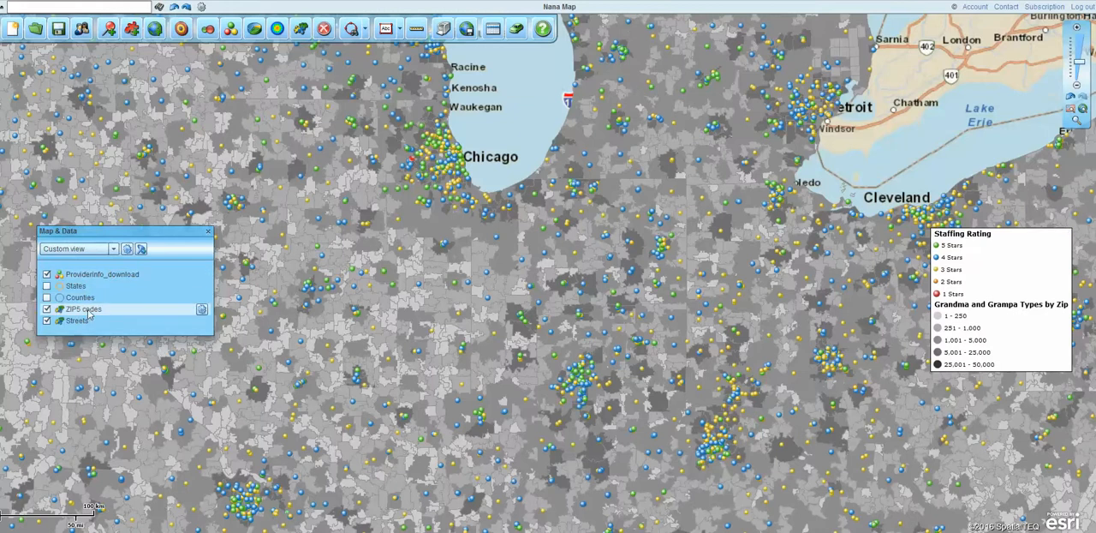
Step: Open the calculated data columns list for the ZIP5 codes layer
{"action": "left_click", "coordinate": [201, 309]}
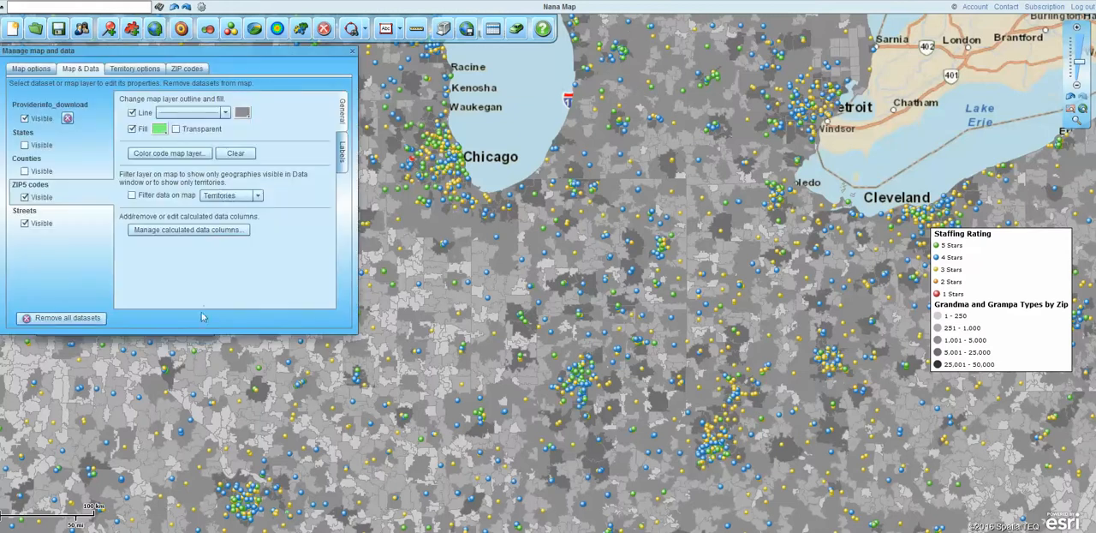
{"action": "left_click", "coordinate": [186, 70]}
{"action": "left_click", "coordinate": [28, 69]}
{"action": "left_click", "coordinate": [80, 68]}
{"action": "left_click", "coordinate": [177, 228]}
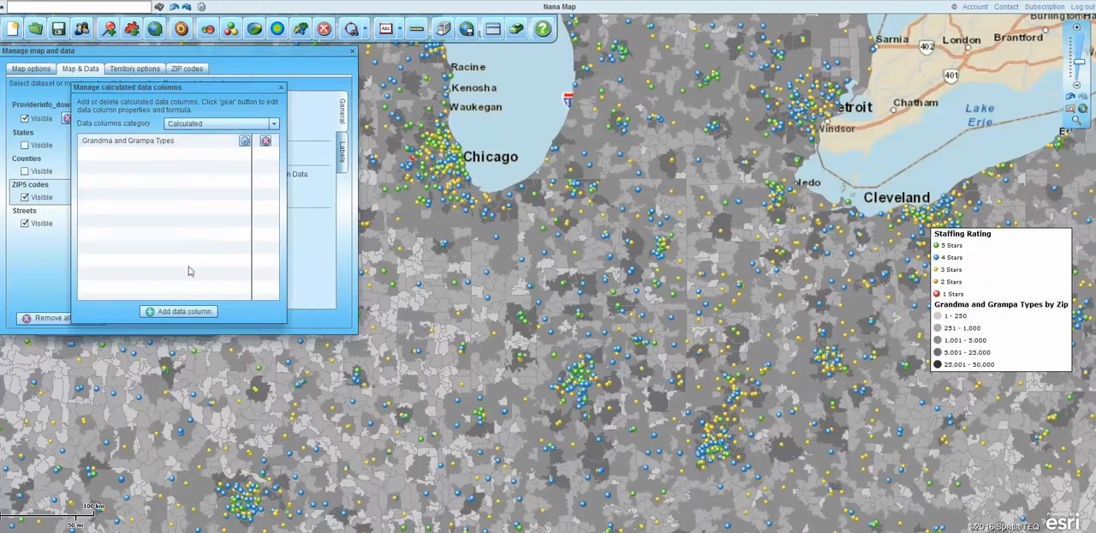
Step: Start a new calculated data column for the ZIP5 codes layer and name it Old Buddards
{"action": "left_click", "coordinate": [179, 312]}
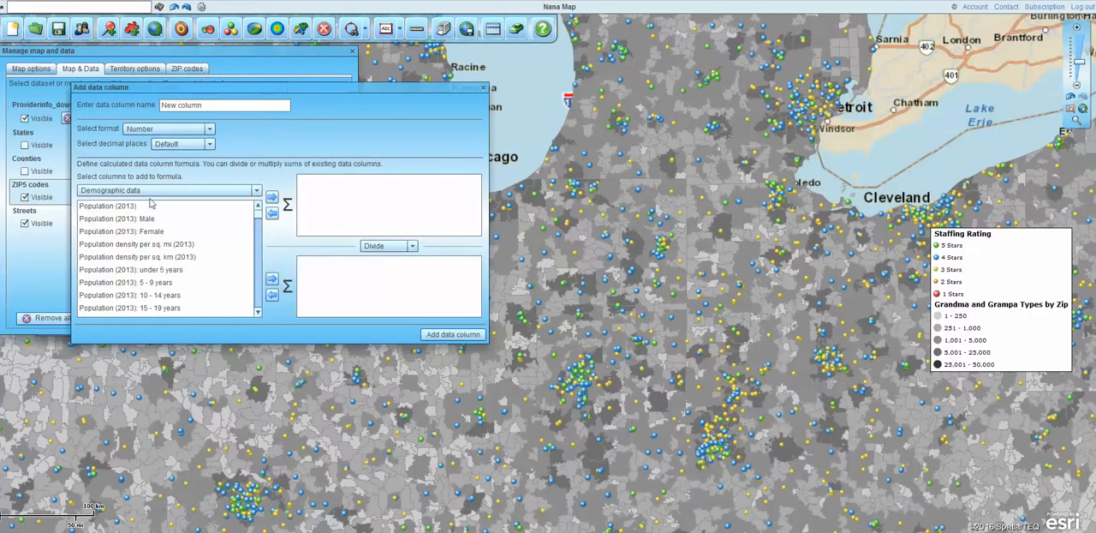
{"action": "triple_click", "coordinate": [163, 106]}
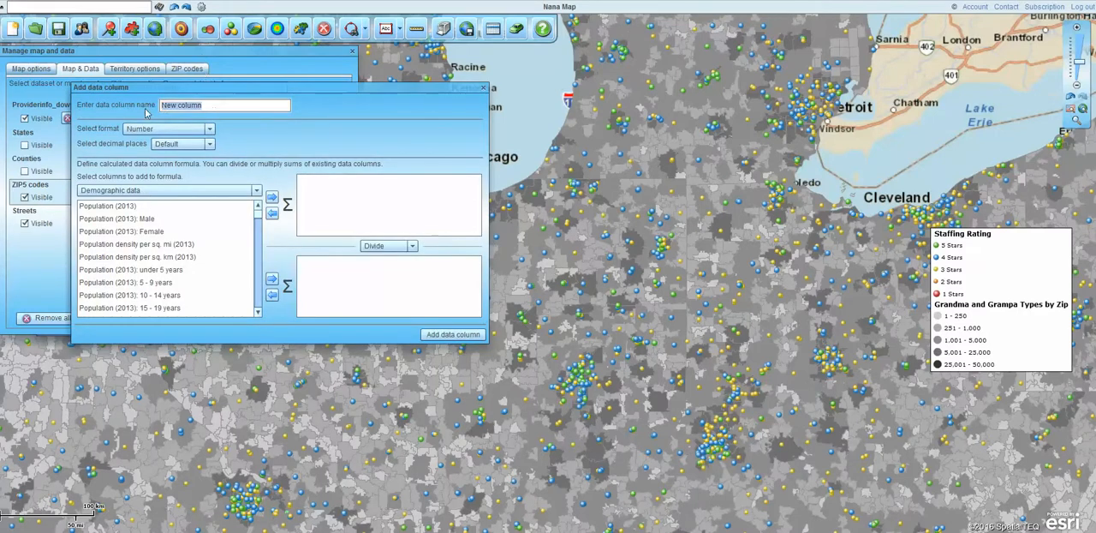
{"action": "type", "text": "Old Buddards"}
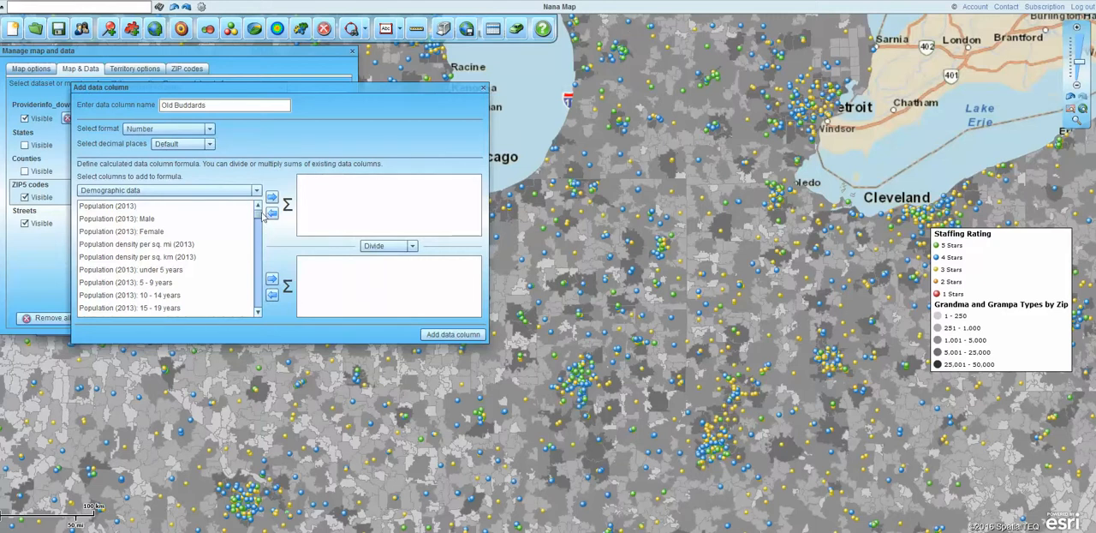
Step: Sum the Population (2013) columns from 65 - 69 years through 85 years and over in the formula, add the column, and close the data management dialogs
{"action": "left_click_drag", "start_coordinate": [258, 218], "coordinate": [260, 223]}
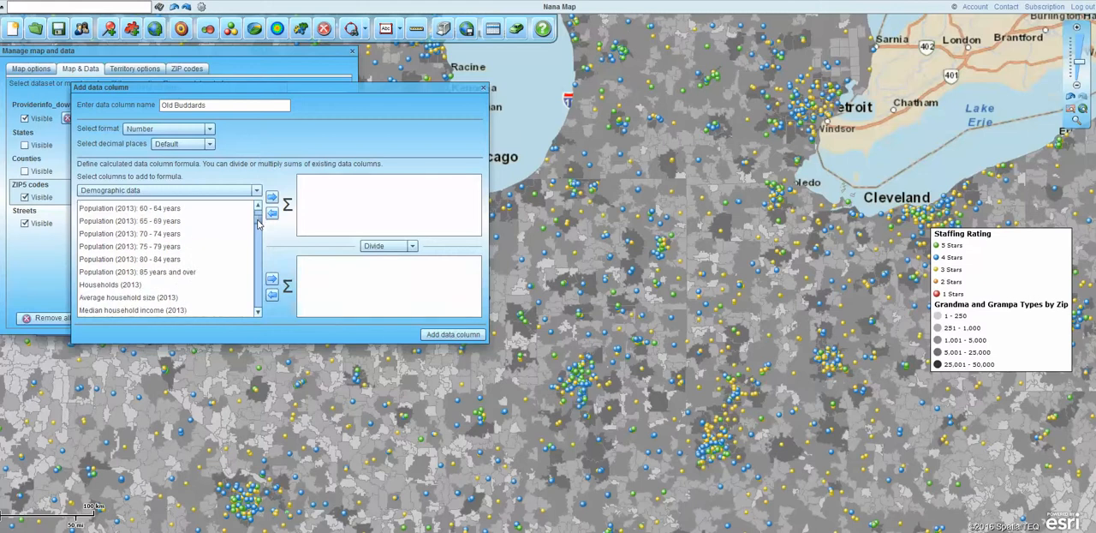
{"action": "left_click", "coordinate": [102, 221]}
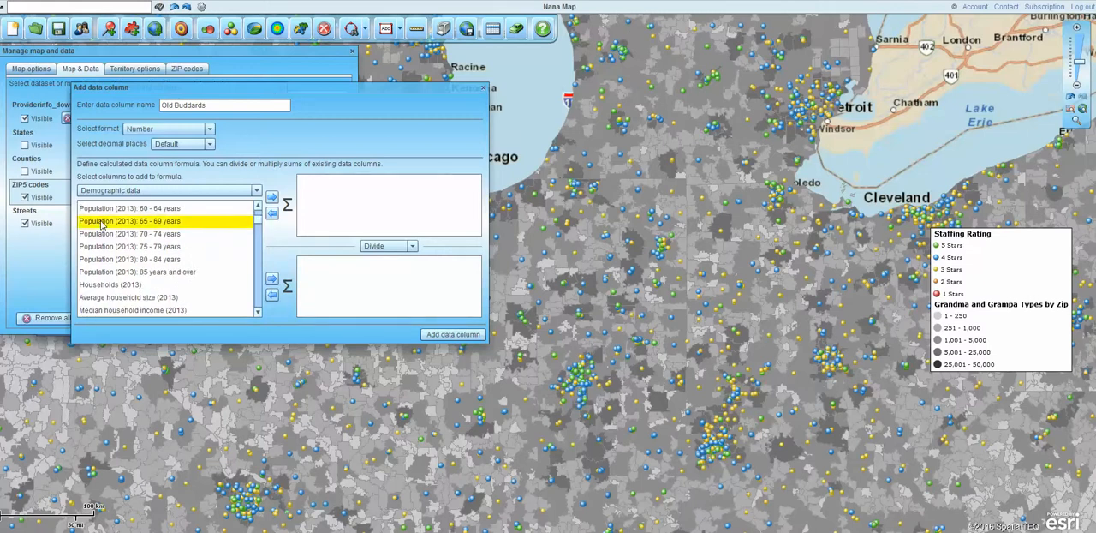
{"action": "left_click_drag", "start_coordinate": [102, 222], "coordinate": [128, 272]}
{"action": "left_click", "coordinate": [272, 197]}
{"action": "left_click", "coordinate": [442, 336]}
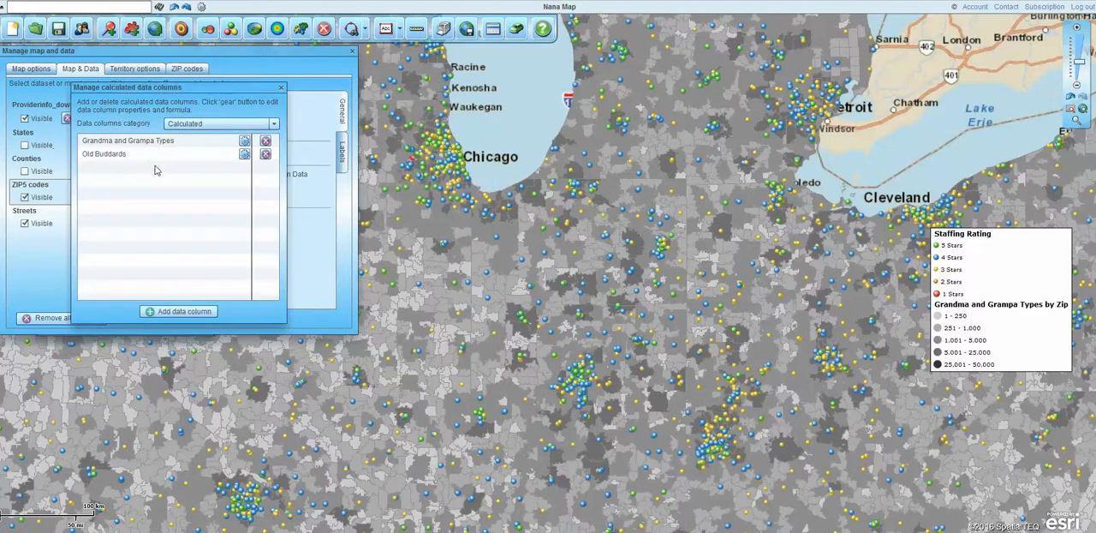
{"action": "left_click", "coordinate": [281, 87]}
{"action": "left_click", "coordinate": [351, 50]}
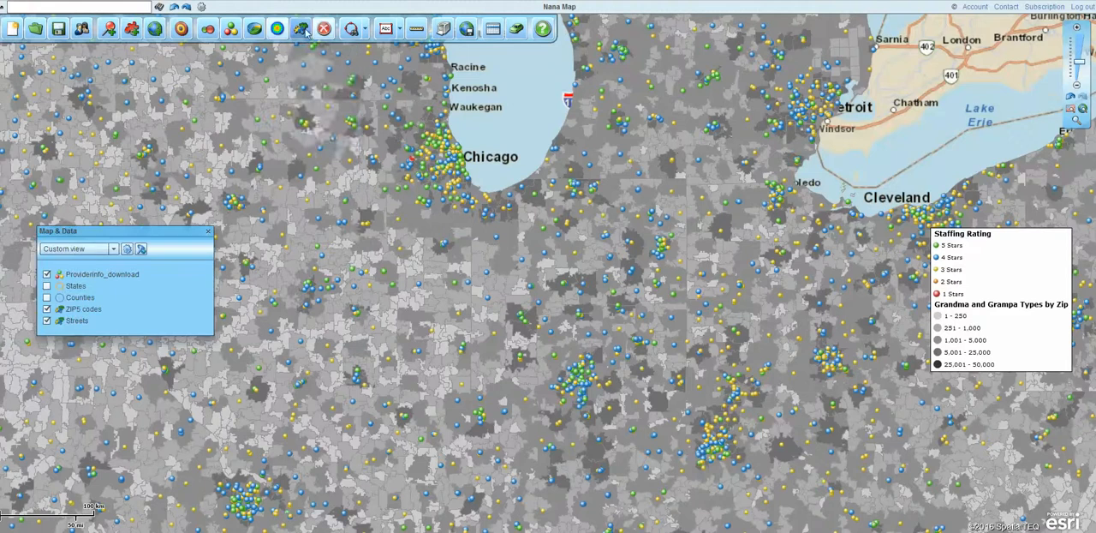
Step: Try color coding the ZIP5 codes layer by the calculated Old Buddards column, and close the setup without applying it
{"action": "left_click", "coordinate": [300, 30]}
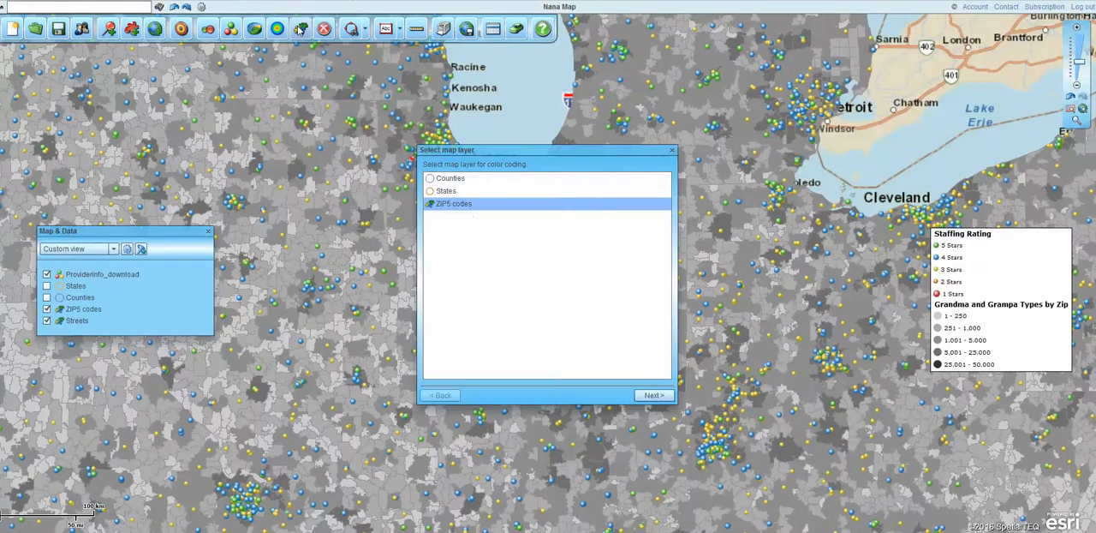
{"action": "left_click", "coordinate": [653, 394]}
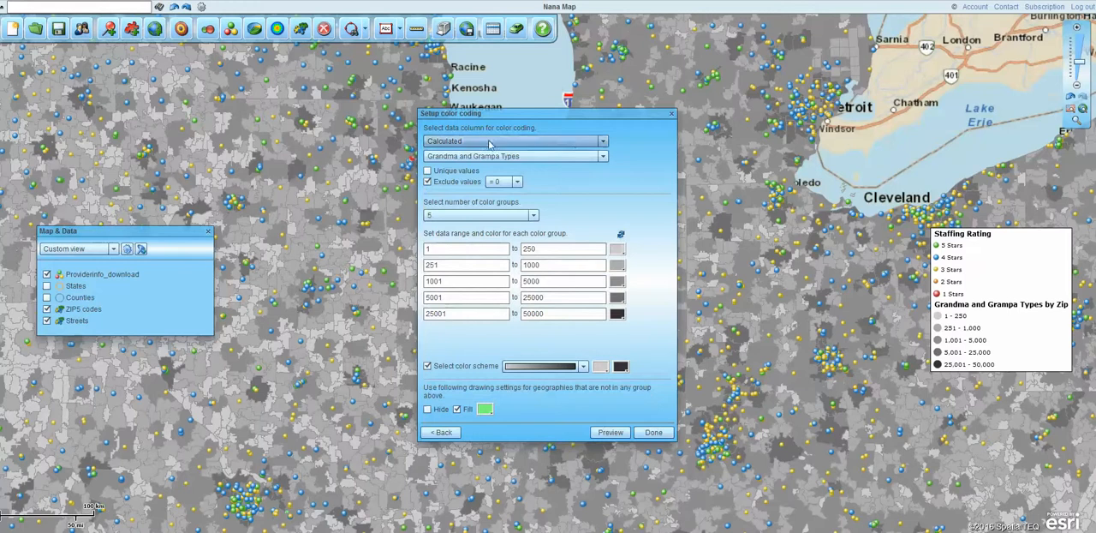
{"action": "left_click", "coordinate": [603, 158]}
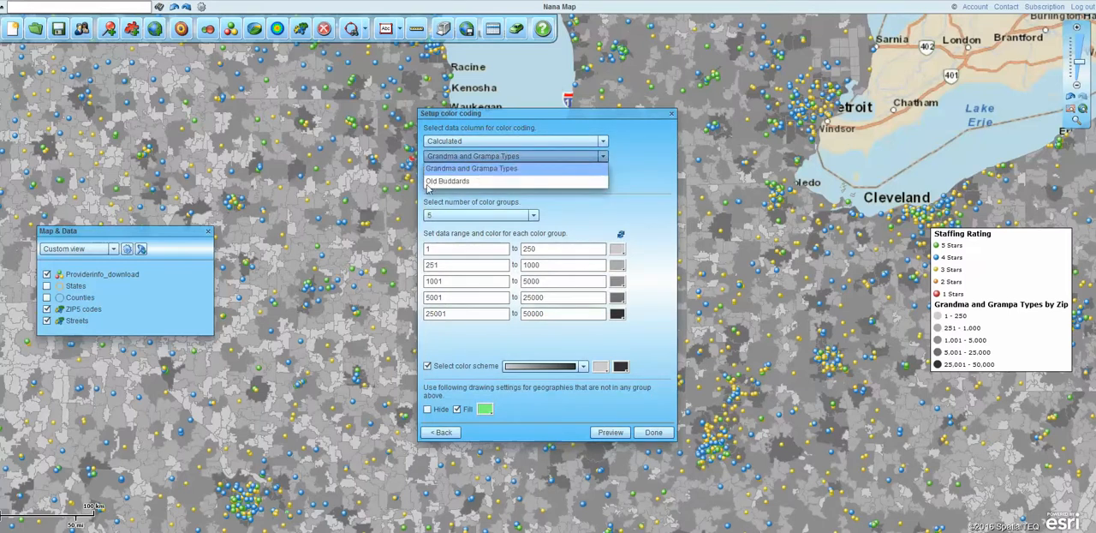
{"action": "left_click", "coordinate": [458, 180]}
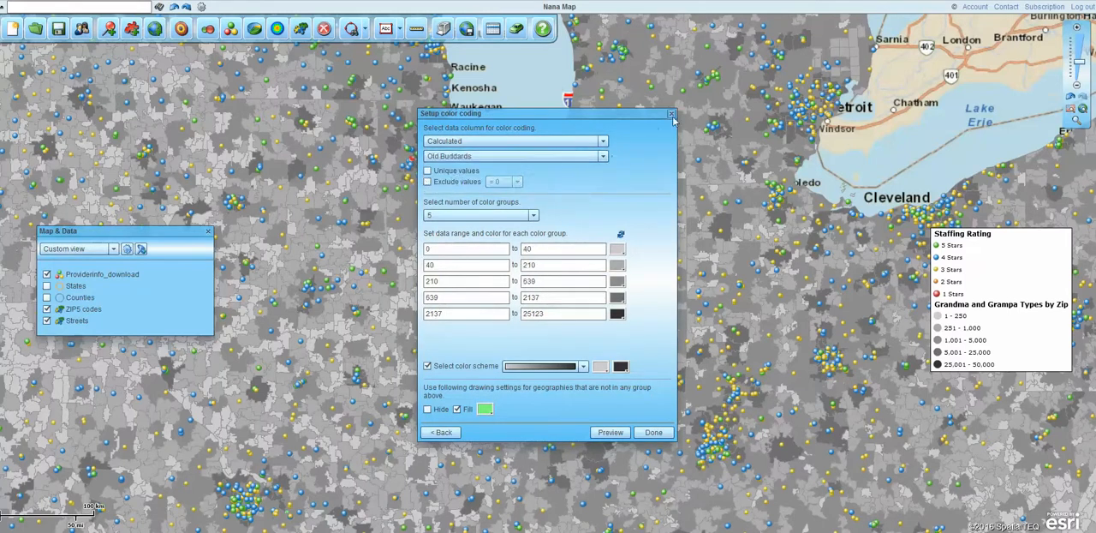
{"action": "left_click", "coordinate": [672, 113]}
Step: Inspect the Grandma and Grampa Types values of individual ZIP codes southeast of Chicago
{"action": "mouse_move", "coordinate": [497, 264]}
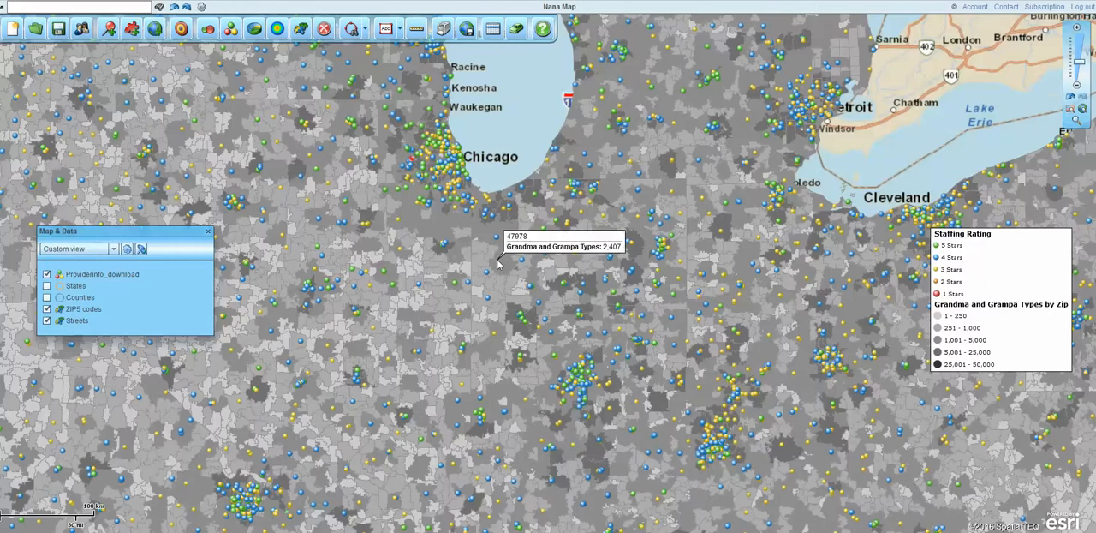
{"action": "mouse_move", "coordinate": [506, 247]}
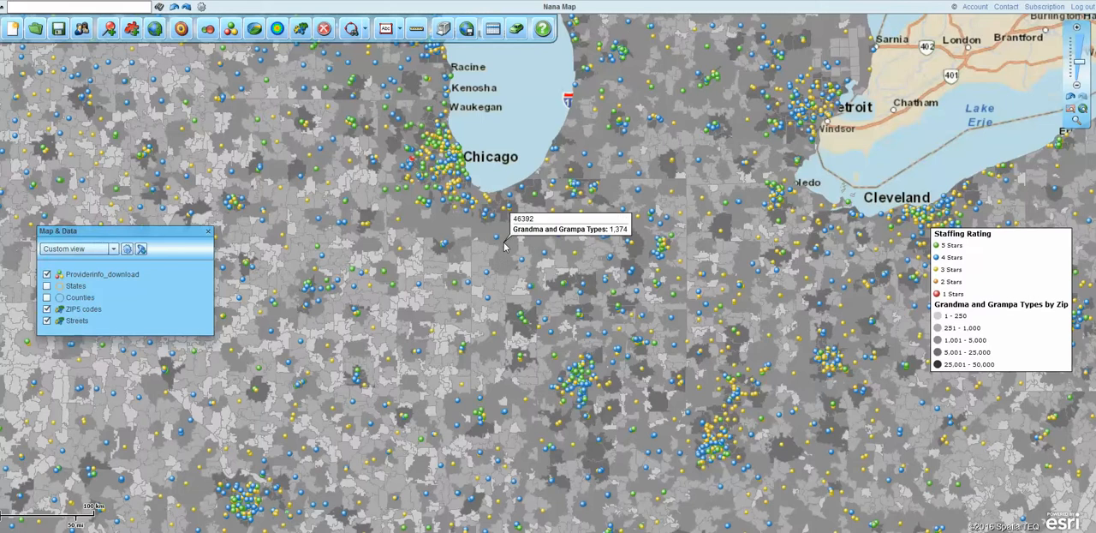